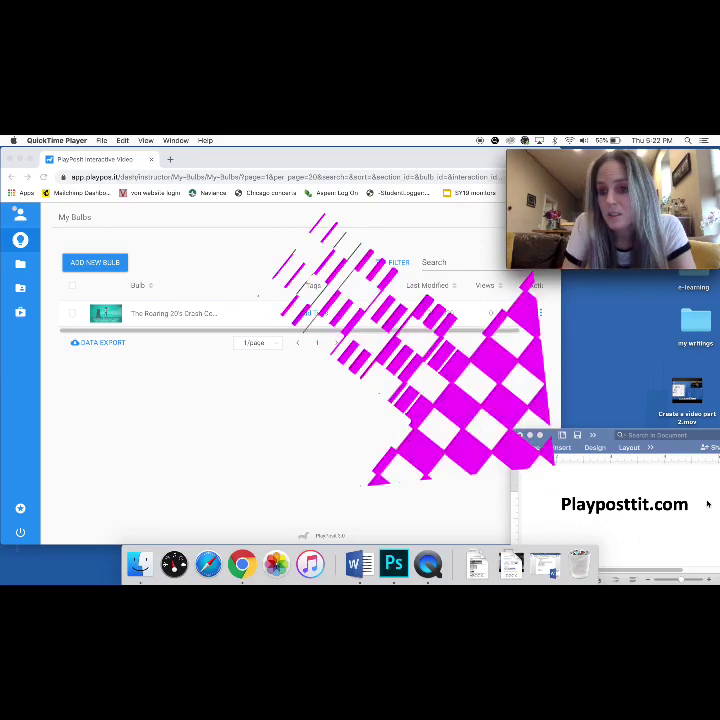
Step: Add a new bulb to My Bulbs and enter the designer
left_click(699, 495)
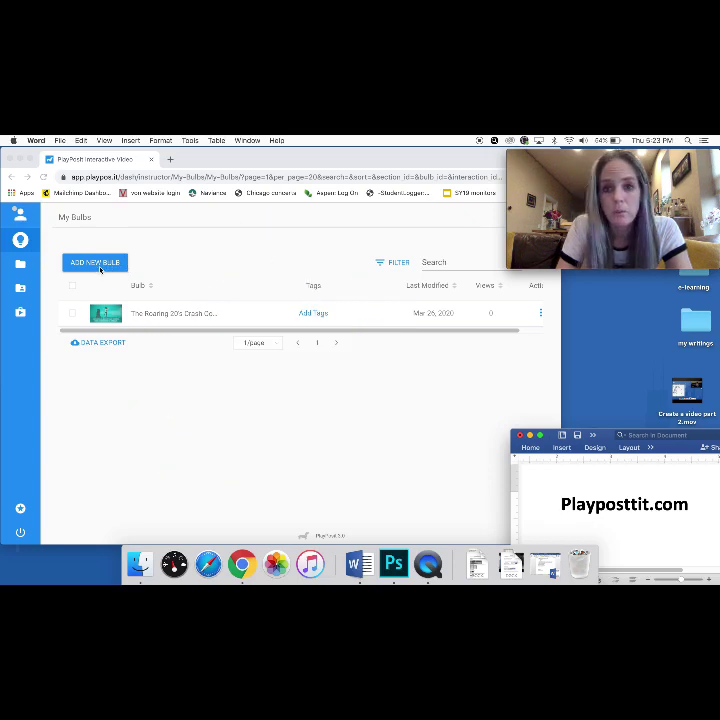
left_click(100, 268)
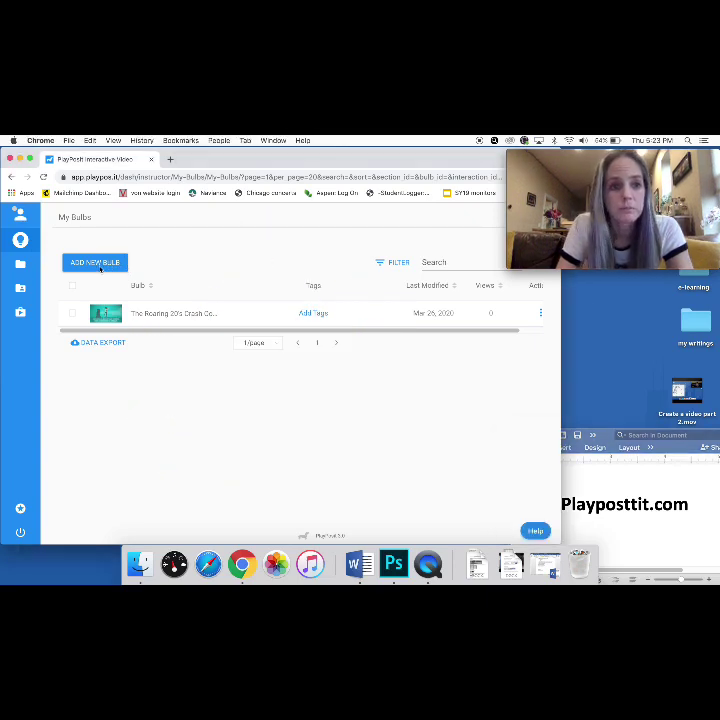
left_click(100, 268)
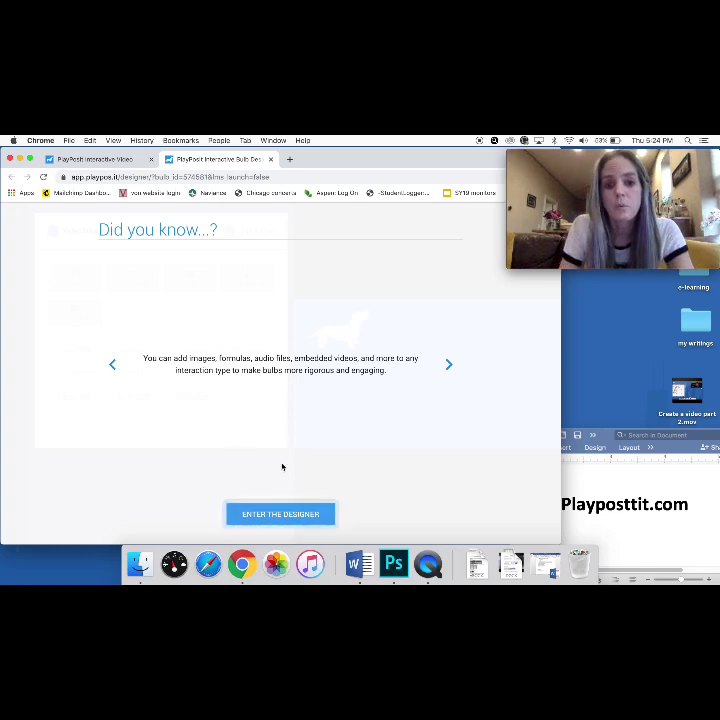
left_click(276, 513)
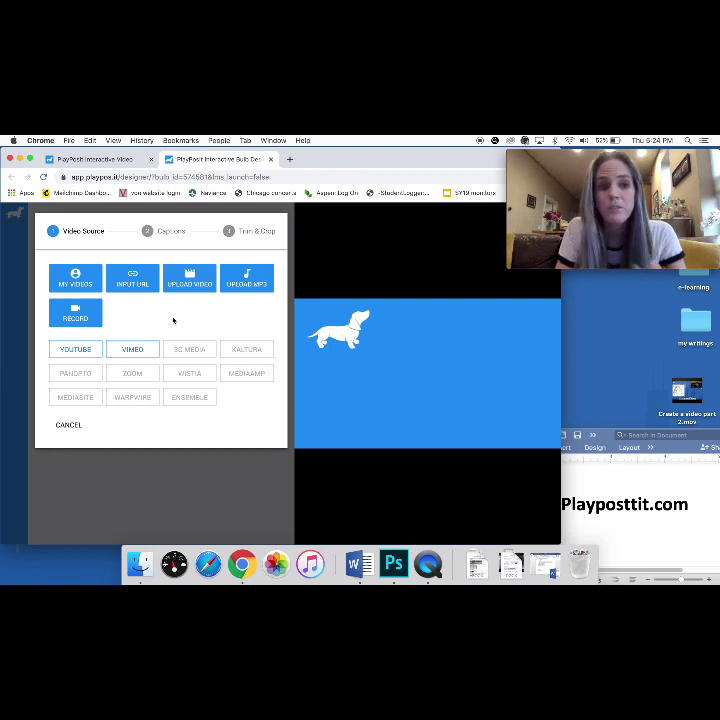
Step: Choose YouTube as the video source and search it for "US history civil rights"
left_click(75, 350)
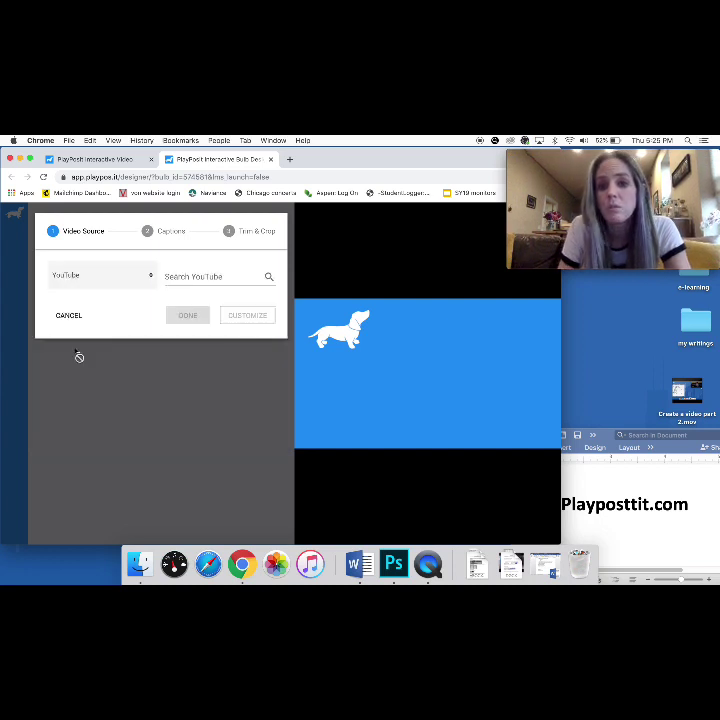
left_click(185, 274)
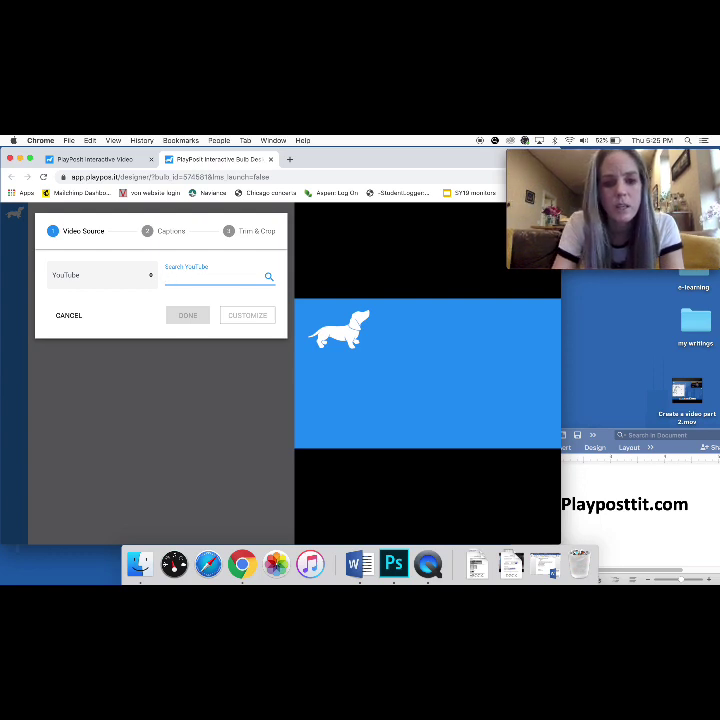
type("US history")
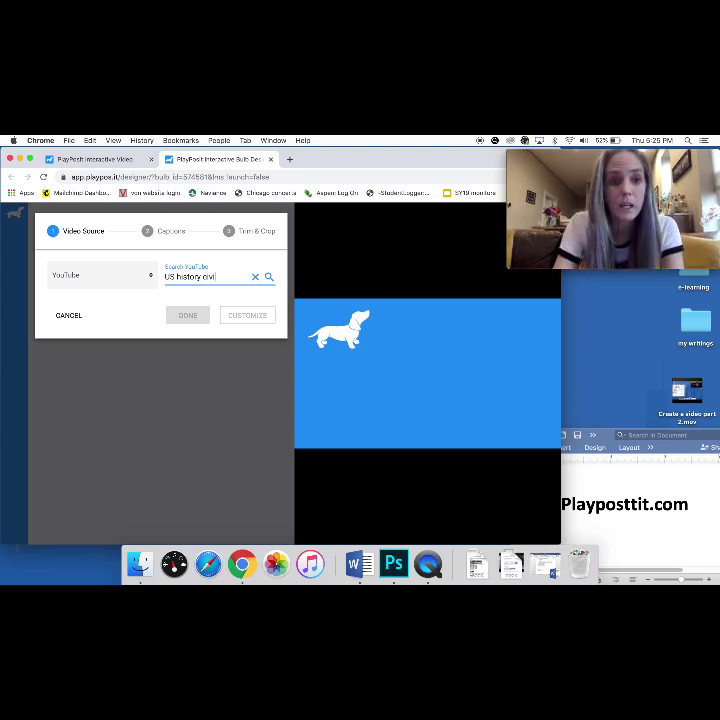
type("civil rights")
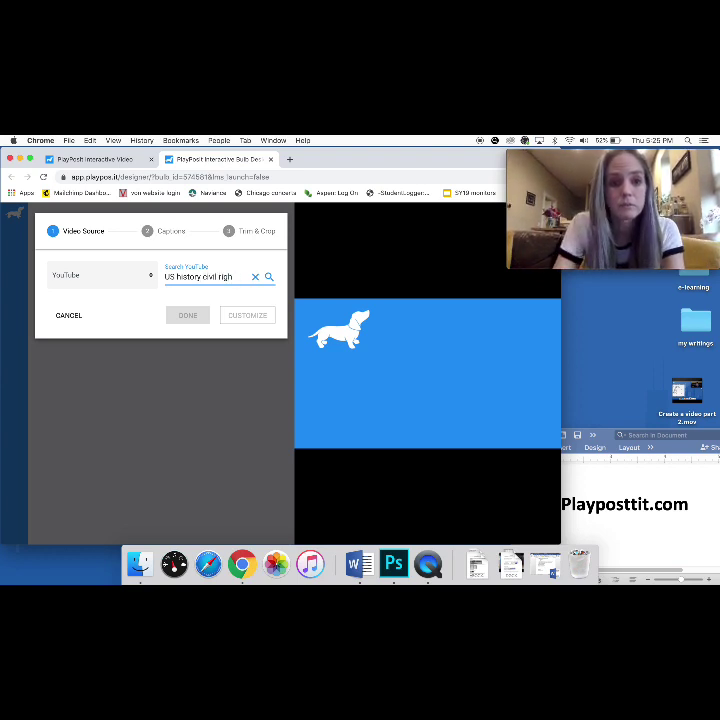
left_click(269, 277)
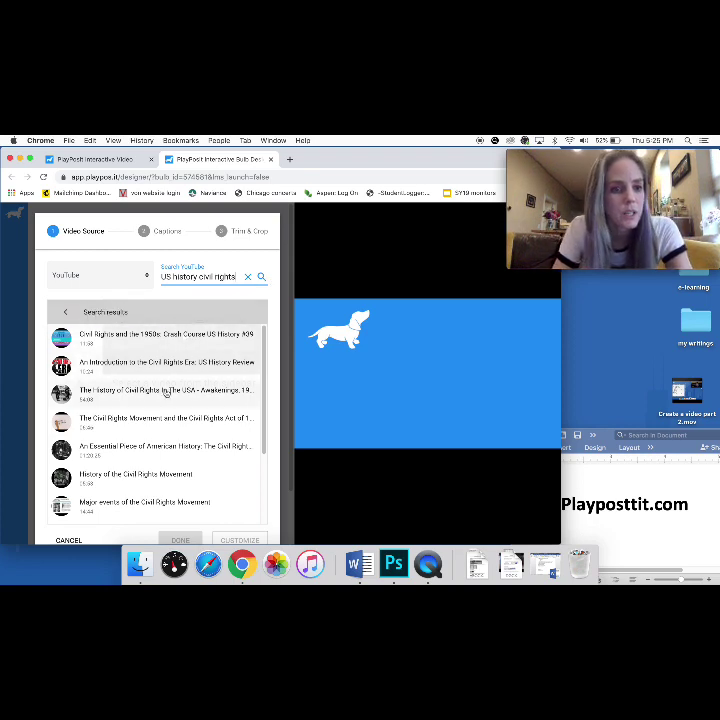
Step: Select the video "Civil Rights and the 1950s: Crash Course US History #39" and add it to the bulb without customizing it
scroll(166, 390, "down", 1)
scroll(166, 390, "up", 1)
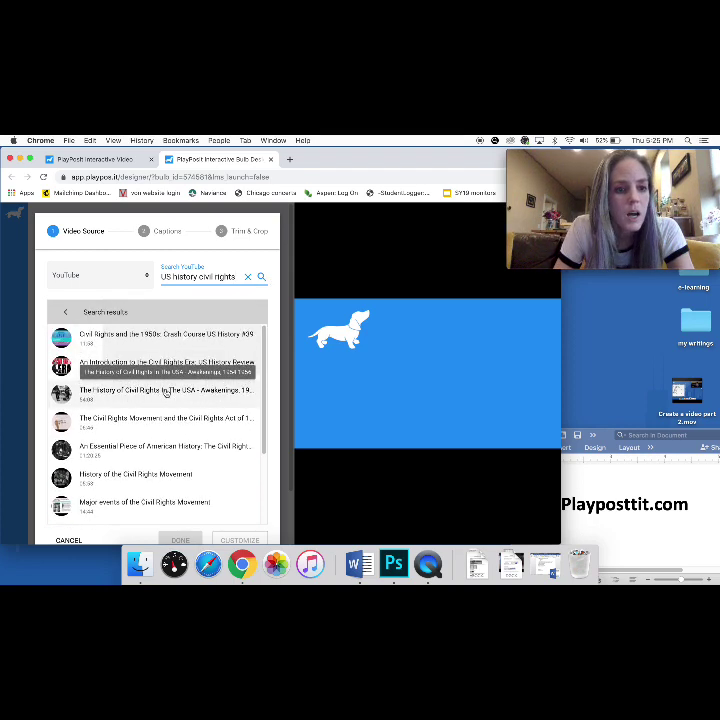
left_click(140, 337)
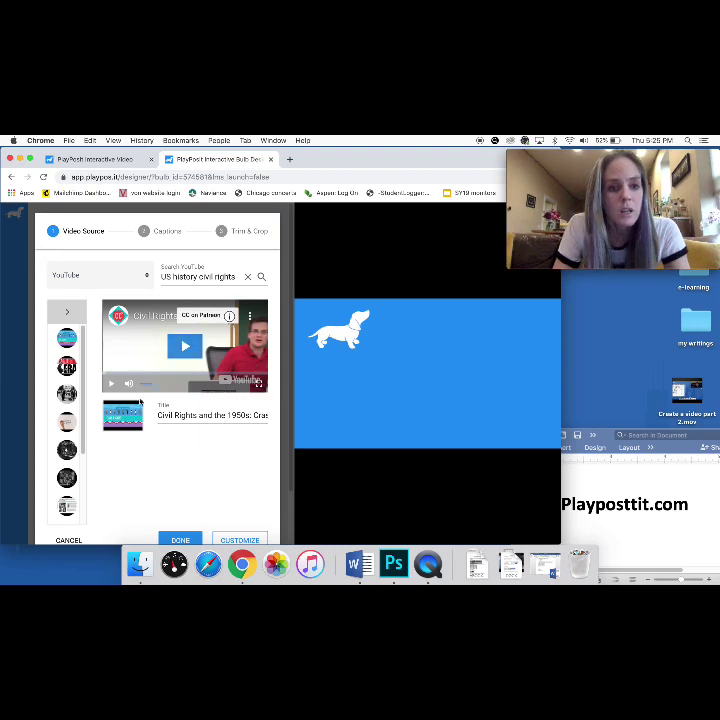
scroll(136, 385, "down", 2)
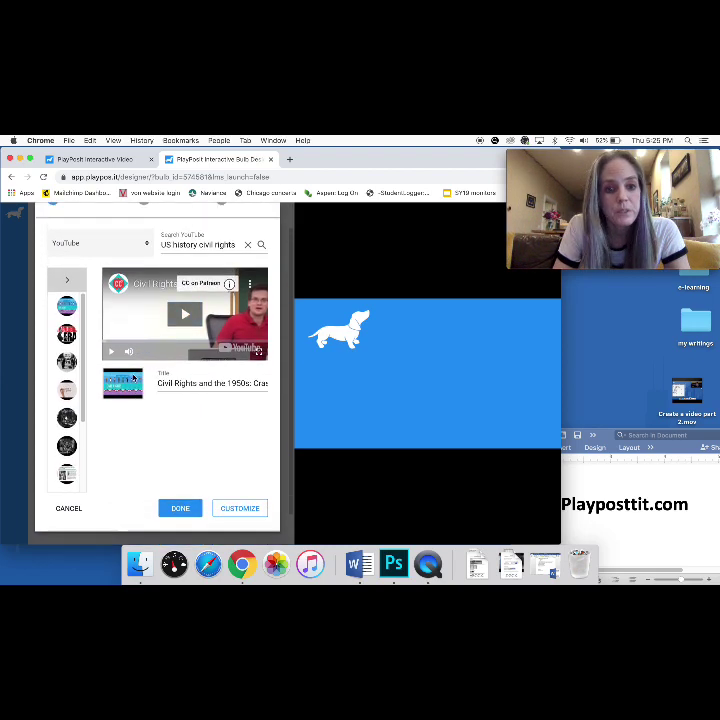
scroll(133, 378, "up", 1)
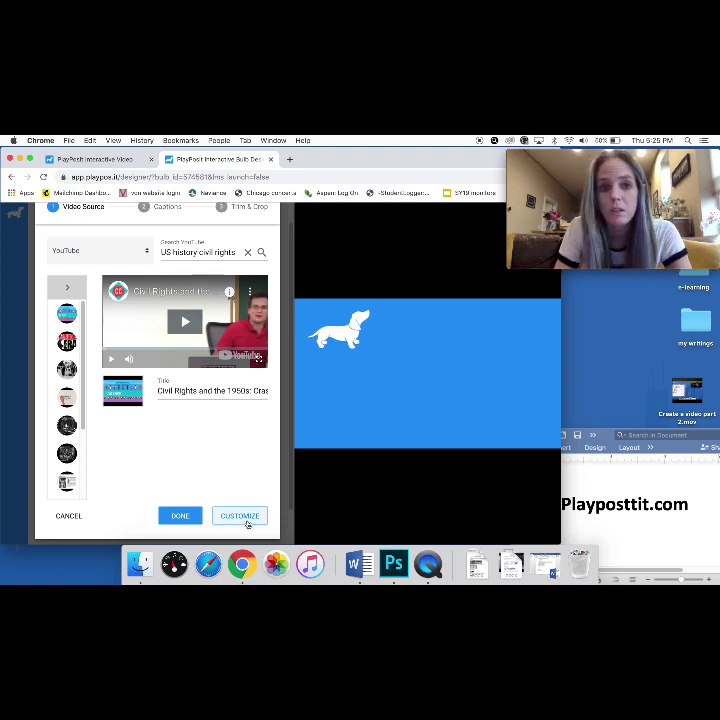
left_click(183, 516)
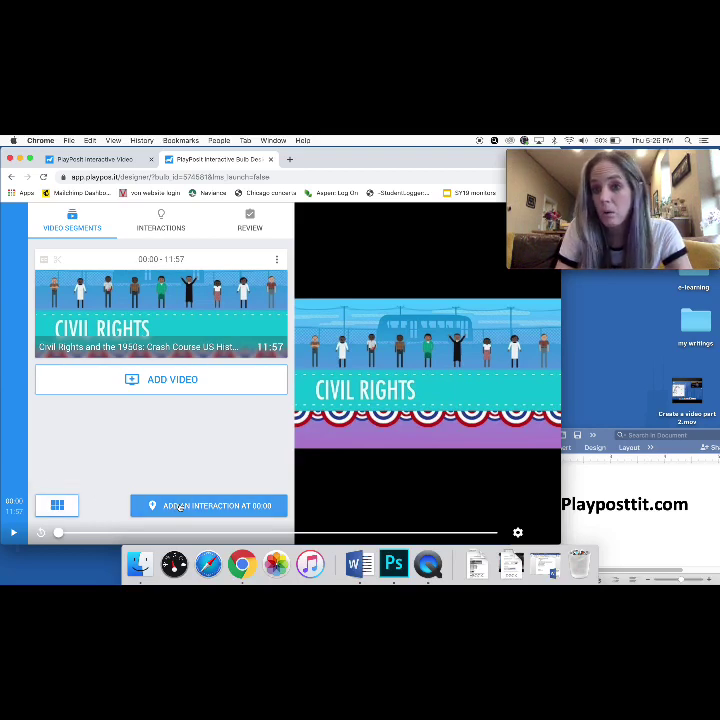
Step: Open the interaction template gallery and review the general templates, from No Template through Checking For Understanding
left_click(58, 507)
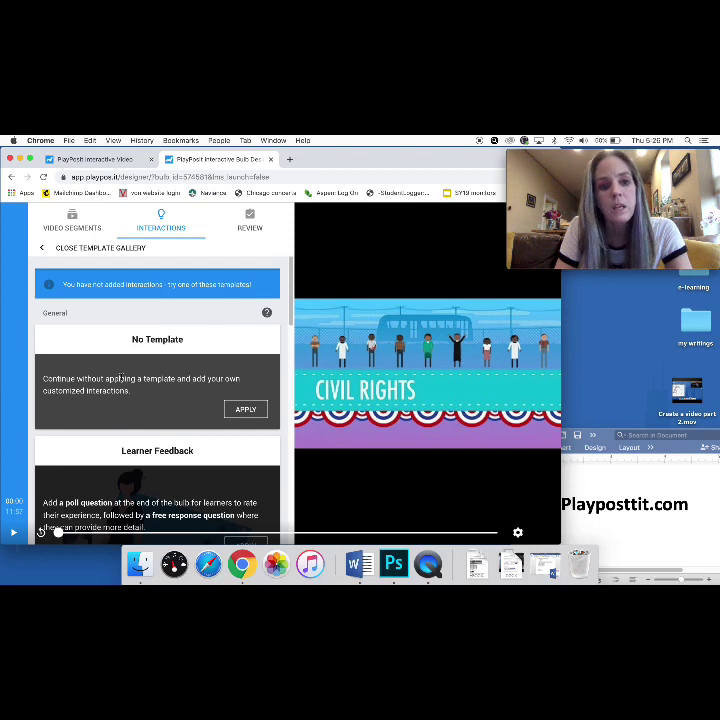
scroll(145, 426, "down", 3)
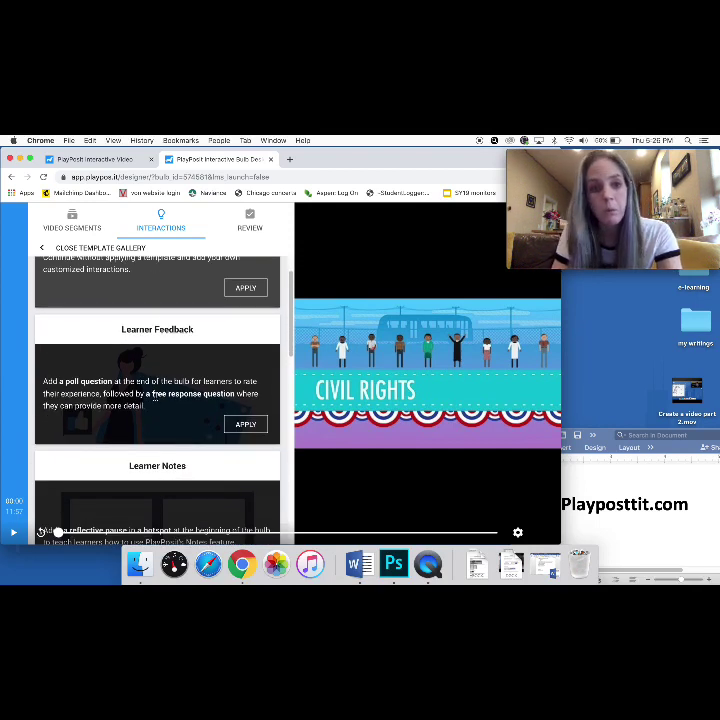
scroll(156, 398, "down", 1)
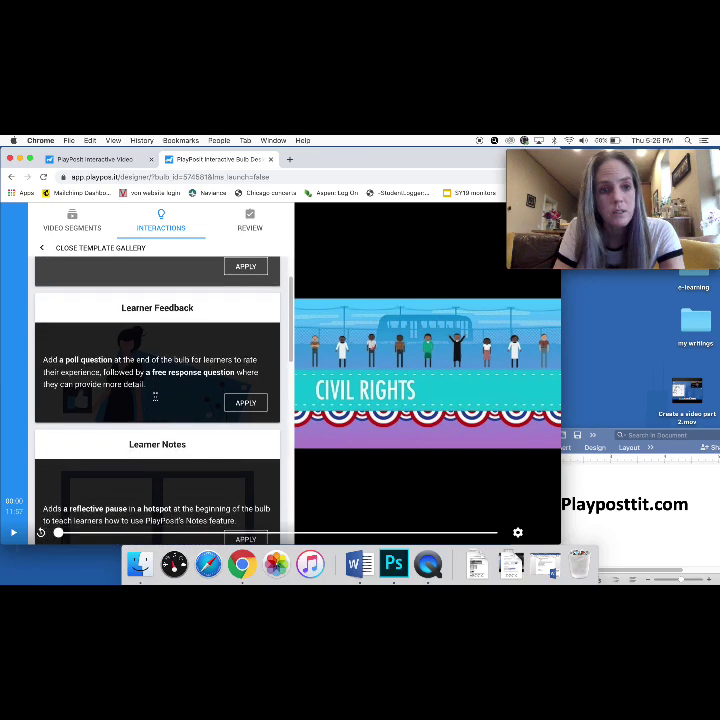
scroll(163, 380, "down", 1)
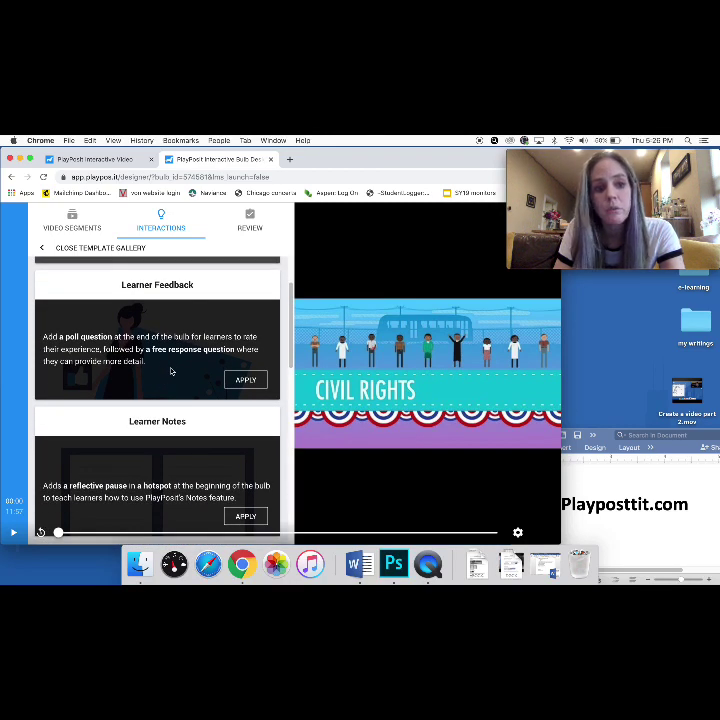
scroll(171, 371, "down", 3)
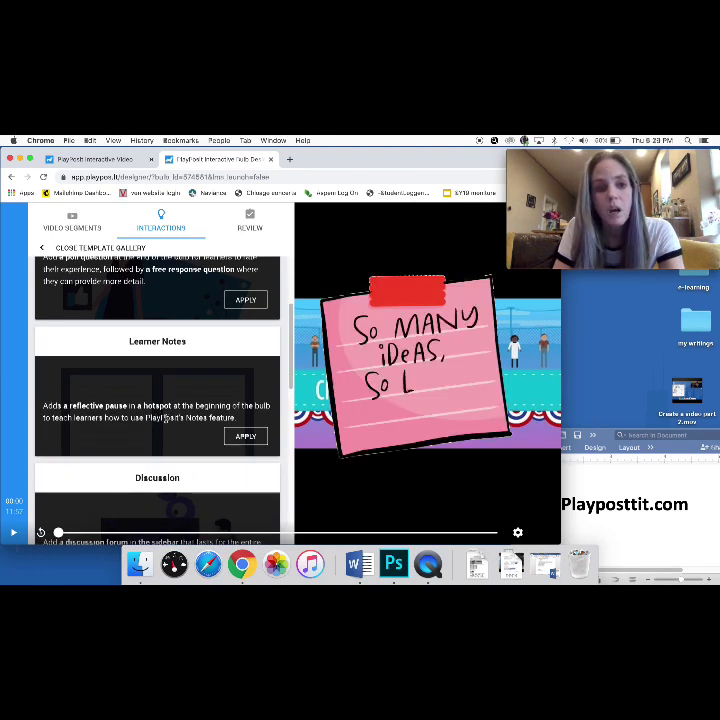
scroll(165, 419, "down", 3)
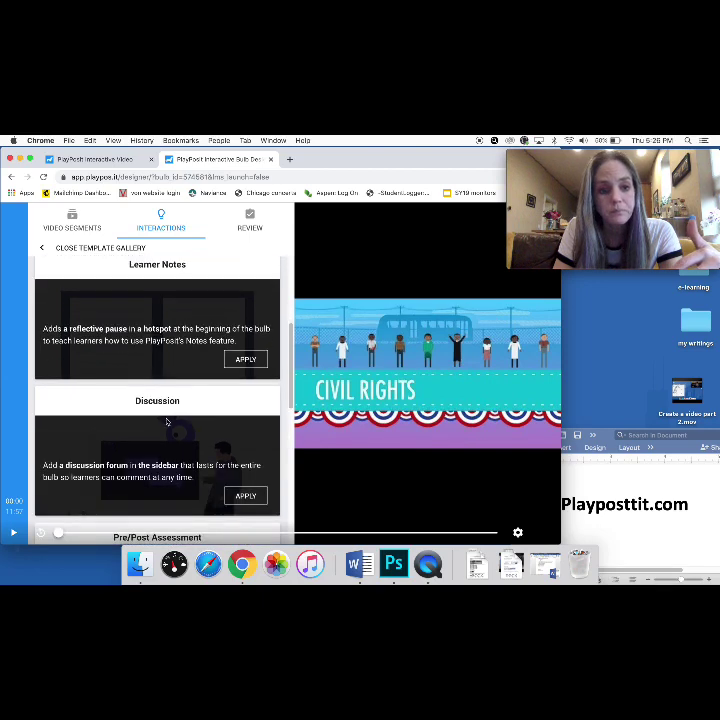
scroll(154, 461, "down", 1)
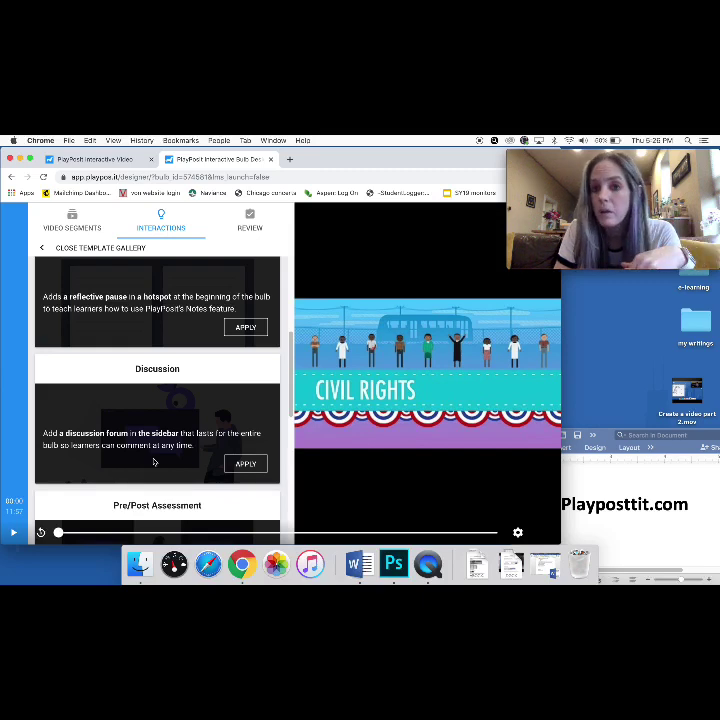
scroll(154, 461, "down", 4)
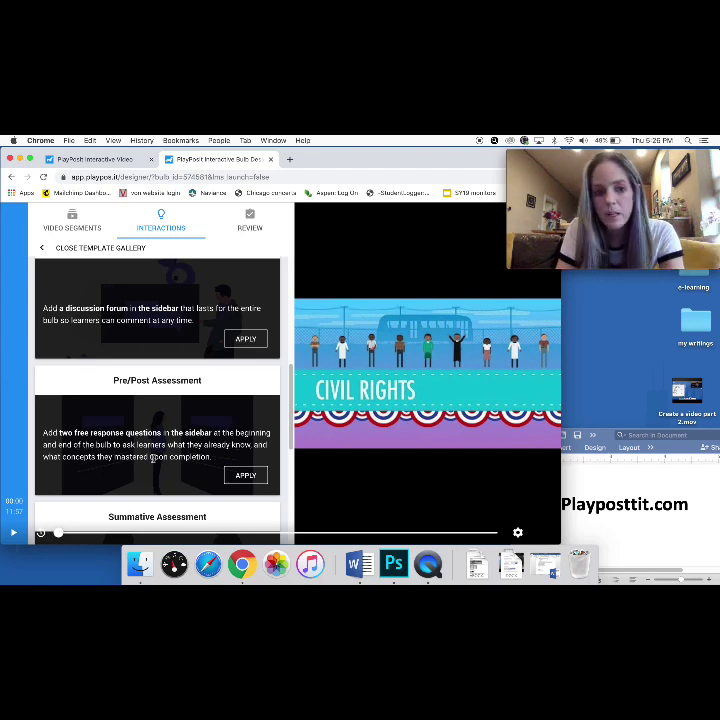
scroll(152, 457, "down", 4)
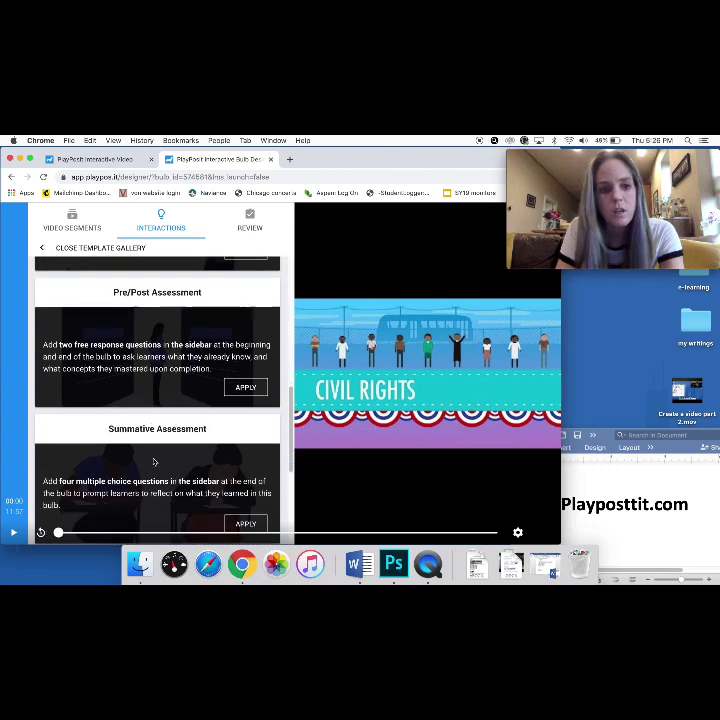
scroll(154, 462, "down", 1)
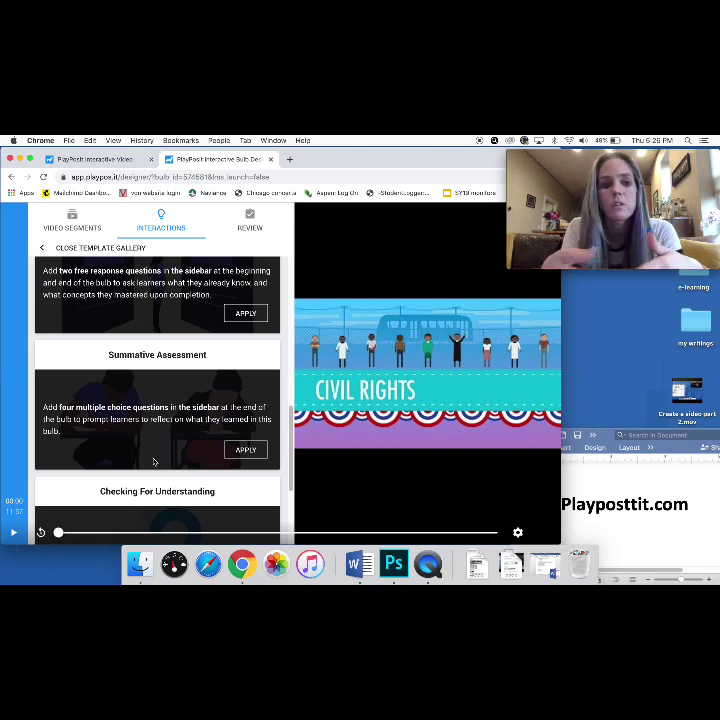
scroll(154, 462, "down", 3)
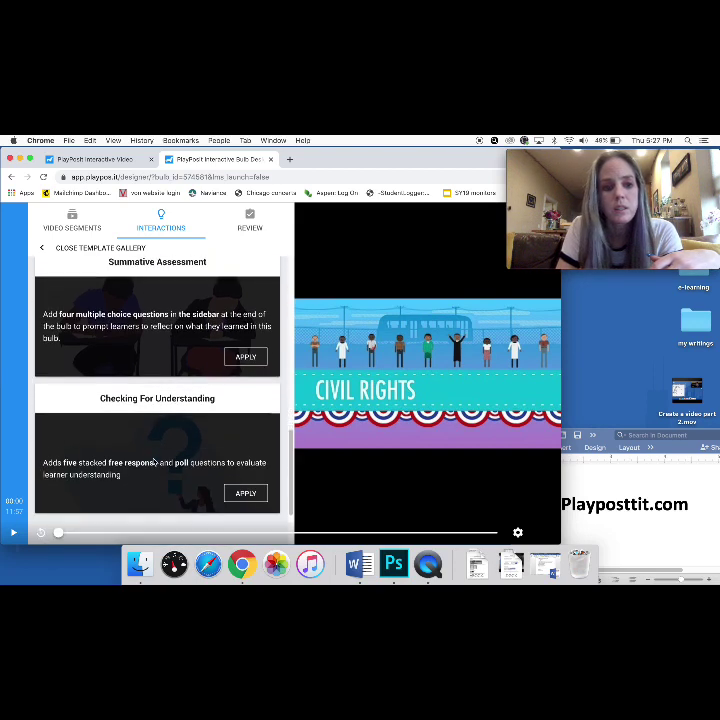
scroll(153, 459, "down", 2)
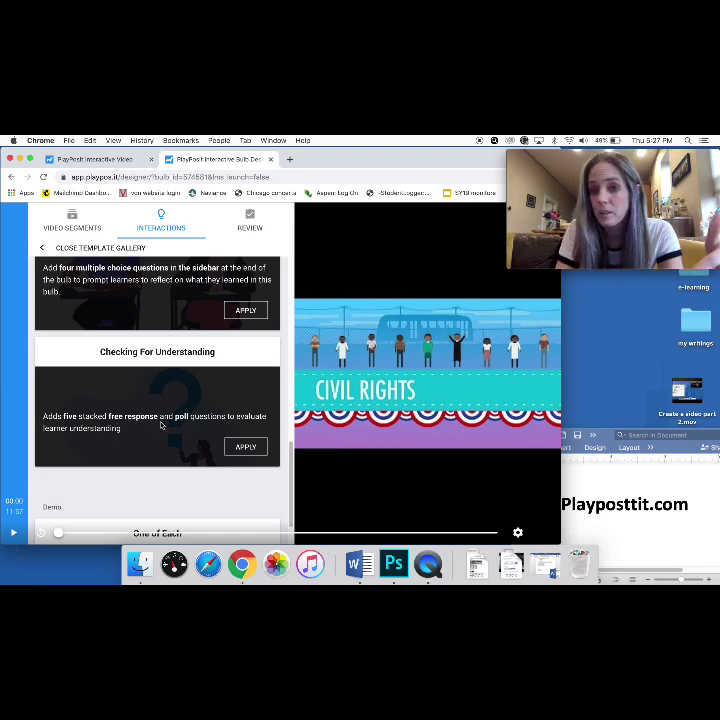
Step: Apply the "One of Each" demo interaction template to the bulb
scroll(160, 424, "down", 3)
scroll(160, 424, "down", 2)
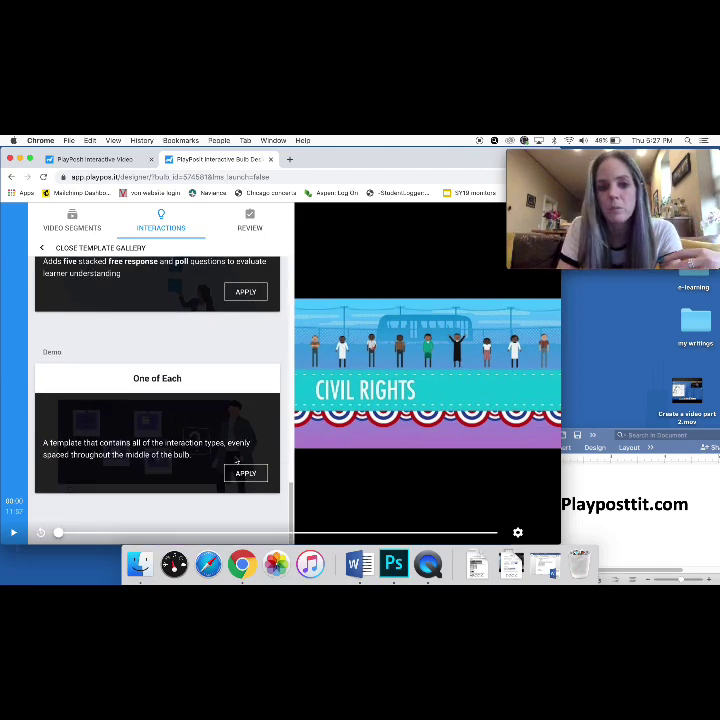
left_click(250, 476)
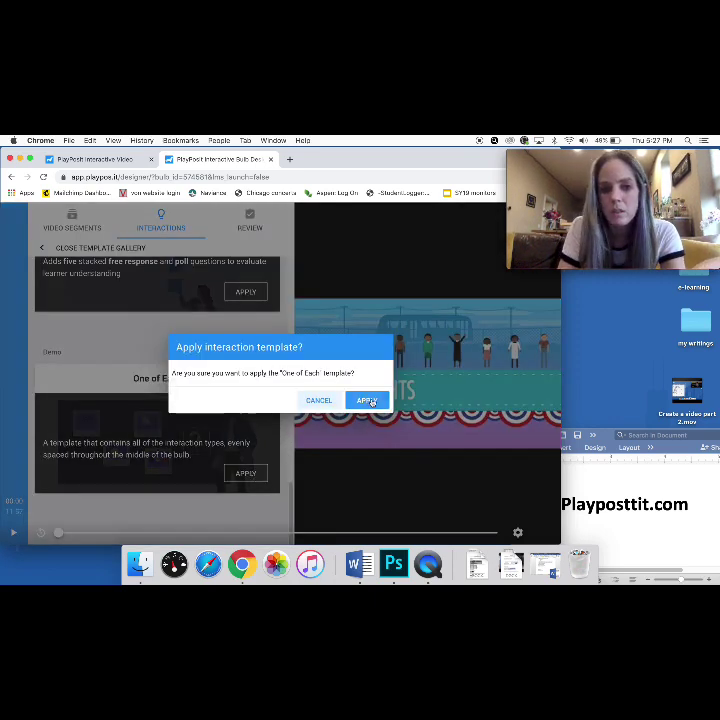
left_click(368, 401)
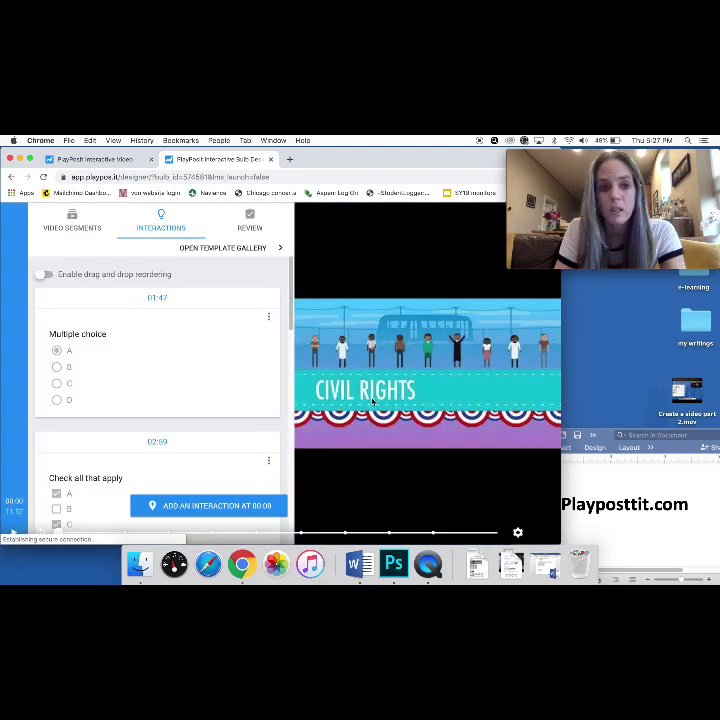
Step: Scrub the video to about 01:49, at the first interaction marker on the timeline
mouse_move(217, 333)
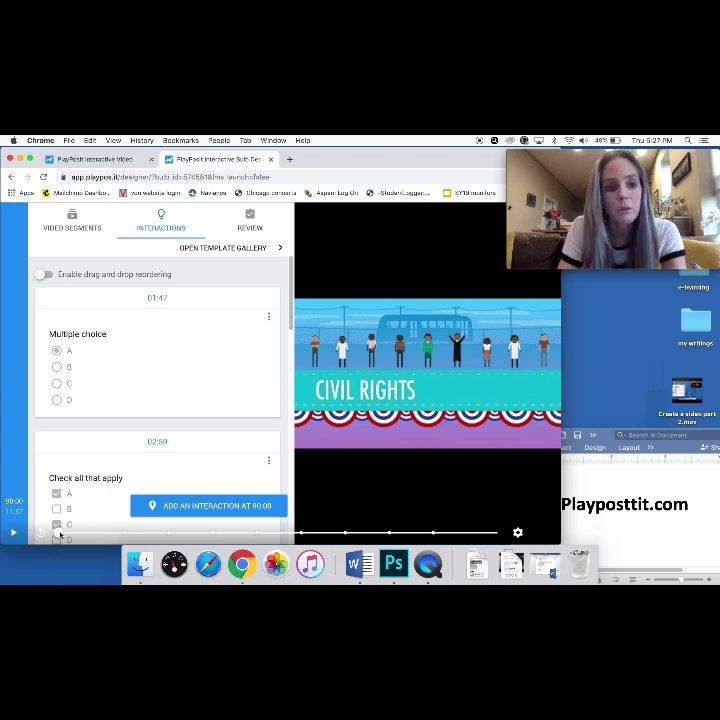
left_click(78, 537)
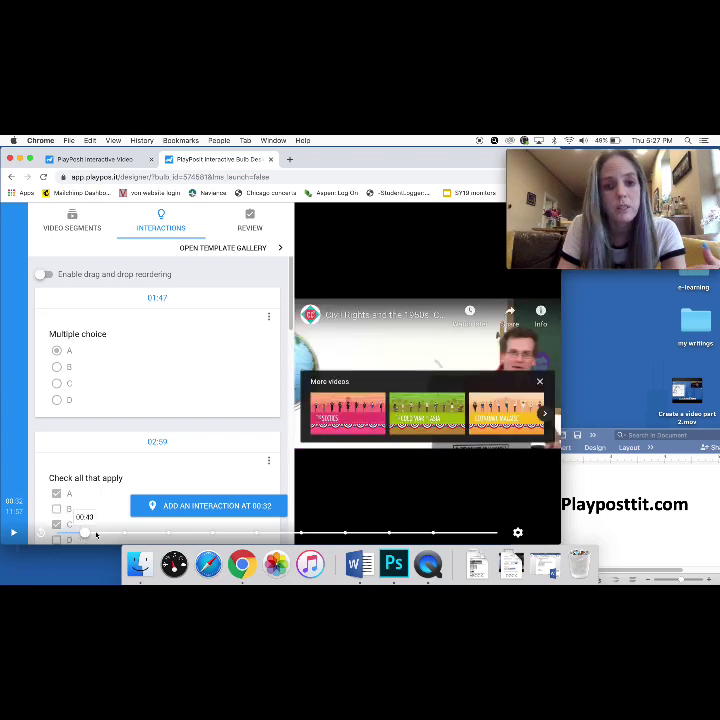
left_click(104, 535)
left_click_drag(107, 533, 125, 533)
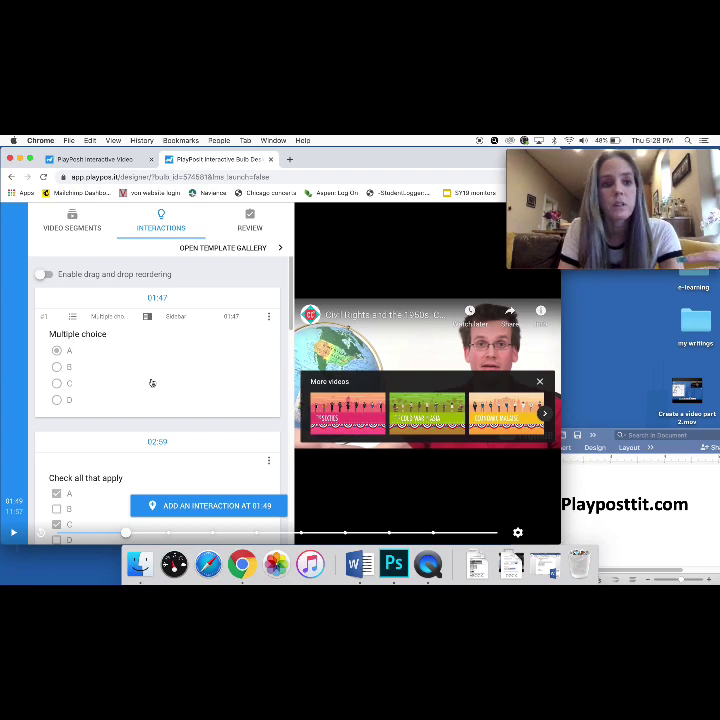
Step: Rewrite the multiple-choice interaction at 01:47 as "What was a major cause of the civil rights movement?" with options "A - Slavery" and "B - Segregation"
left_click(85, 335)
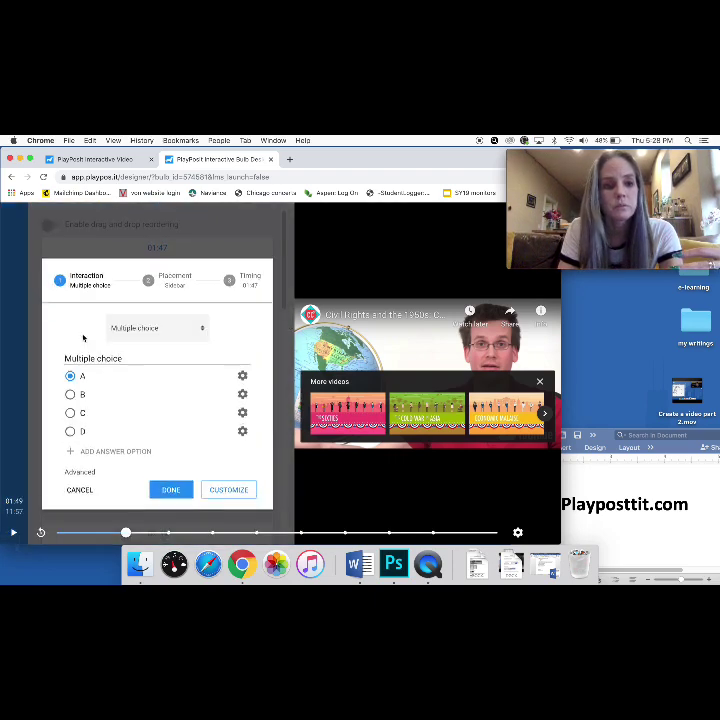
left_click(98, 358)
left_click_drag(122, 358, 66, 358)
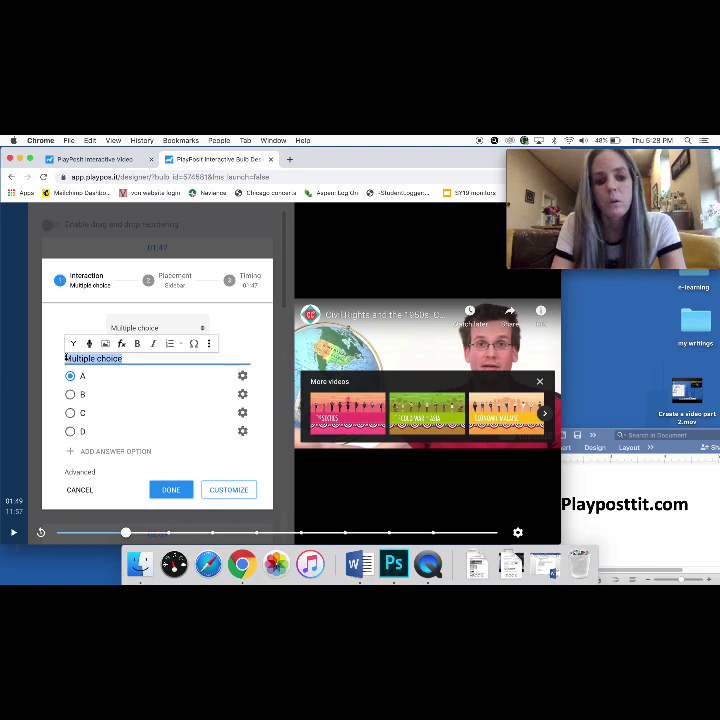
type("What was a m")
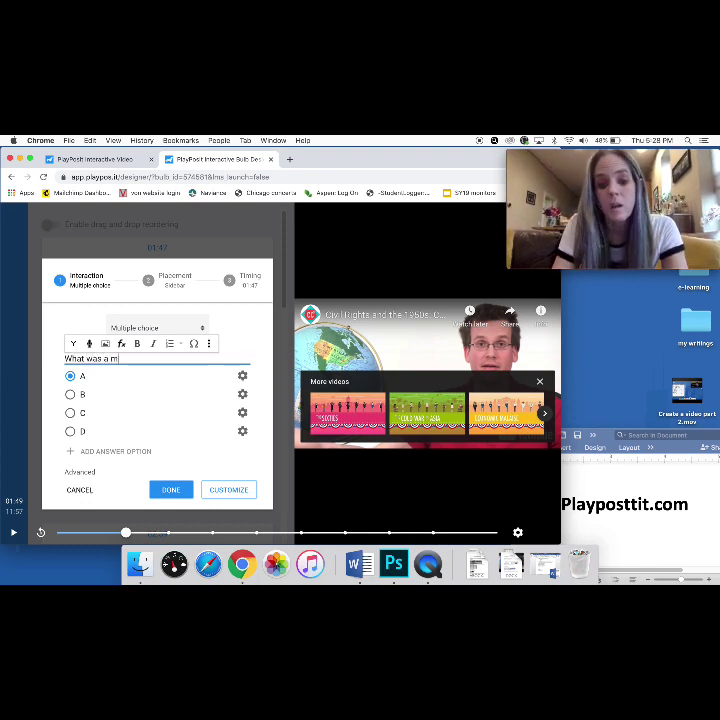
type("ajor")
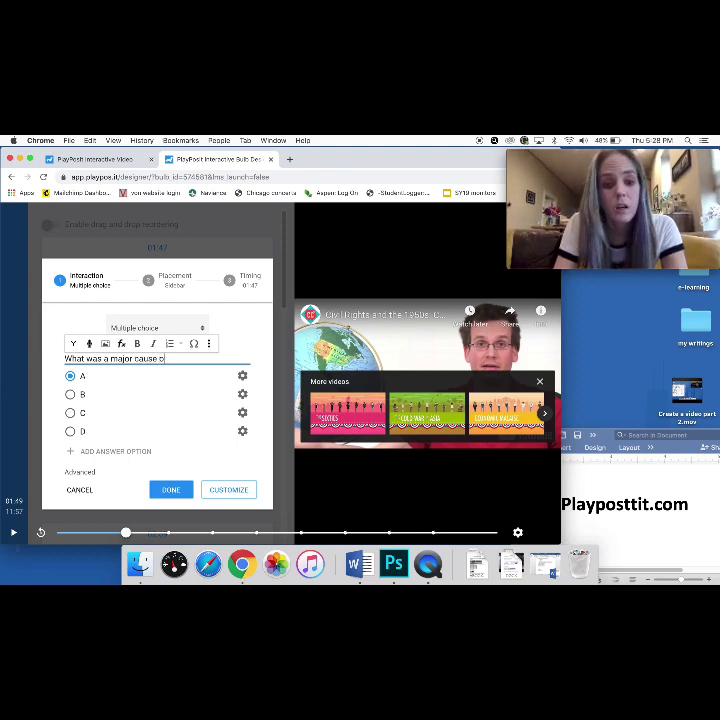
type("cause of the civil rights movement?")
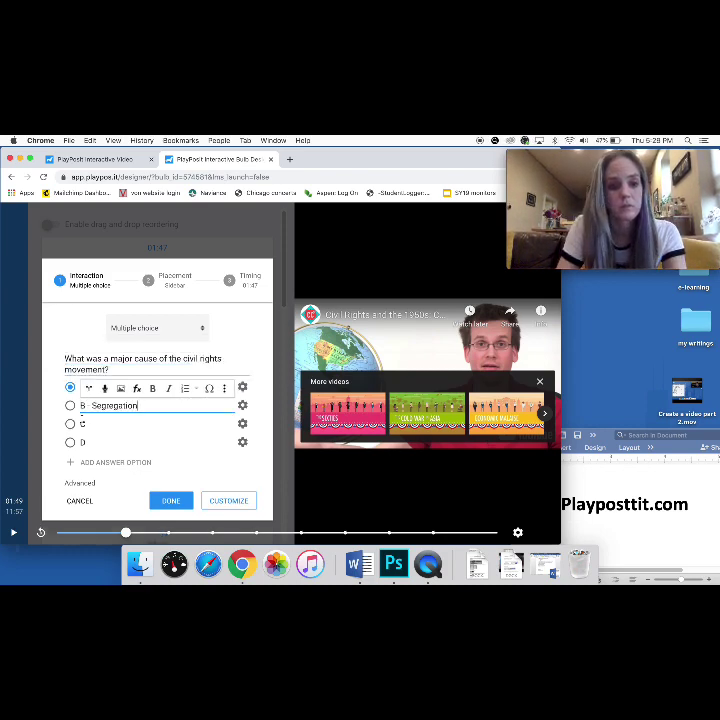
left_click(97, 422)
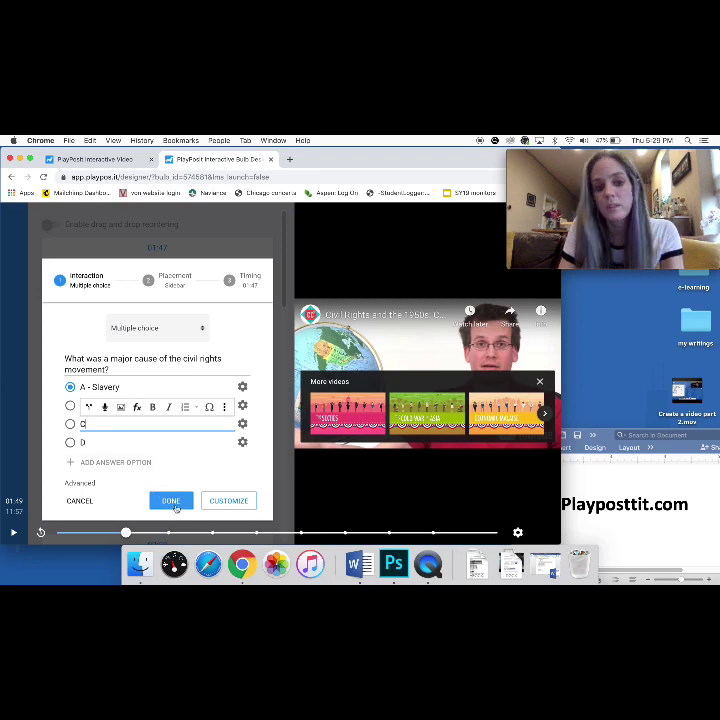
left_click(173, 503)
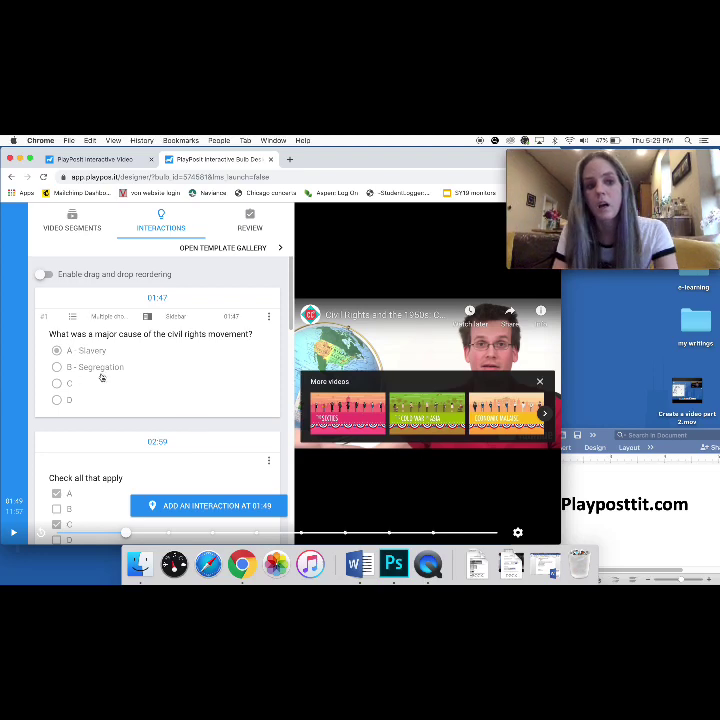
Step: Review the remaining template interactions in the bulb, from the check-all question at 02:59 through the discussion forum at 10:10
scroll(137, 460, "down", 5)
scroll(137, 460, "up", 4)
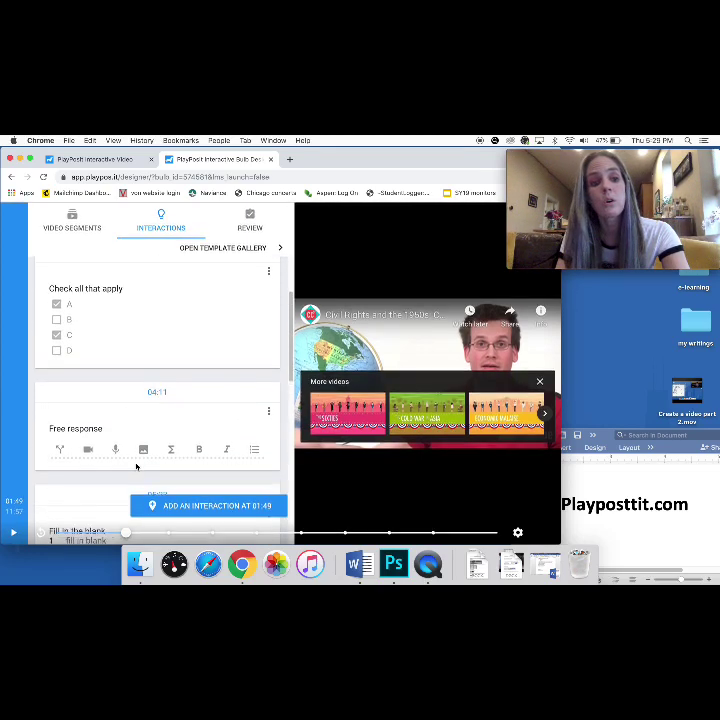
scroll(142, 427, "down", 1)
scroll(142, 420, "up", 2)
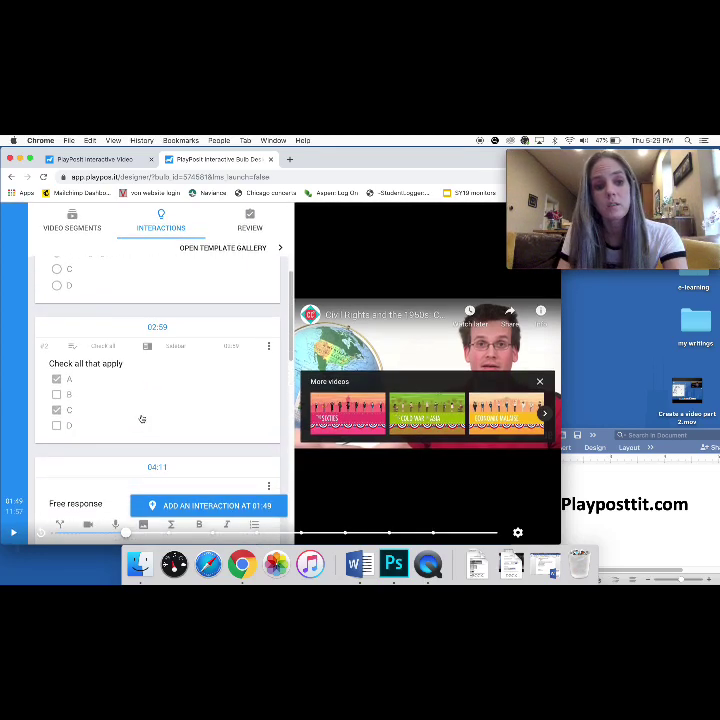
scroll(142, 420, "down", 1)
scroll(142, 420, "down", 1)
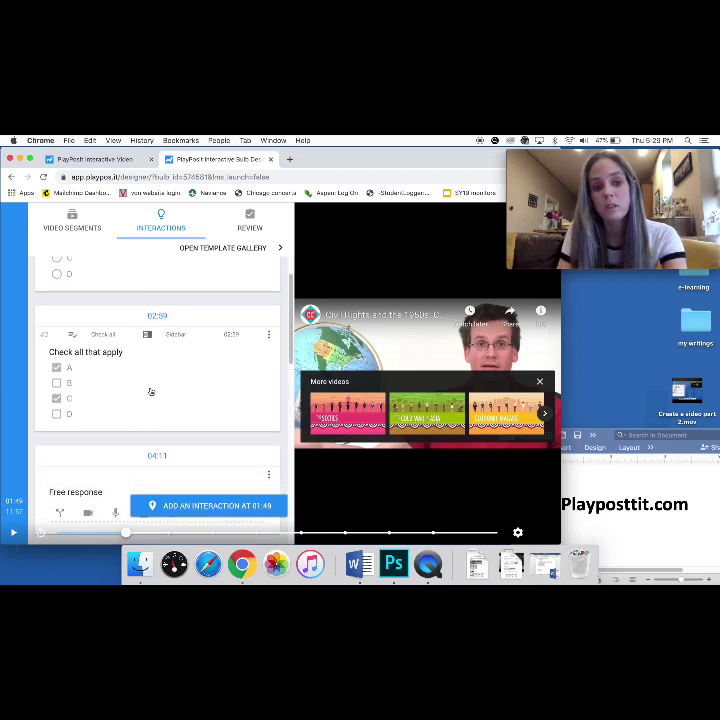
scroll(158, 390, "down", 2)
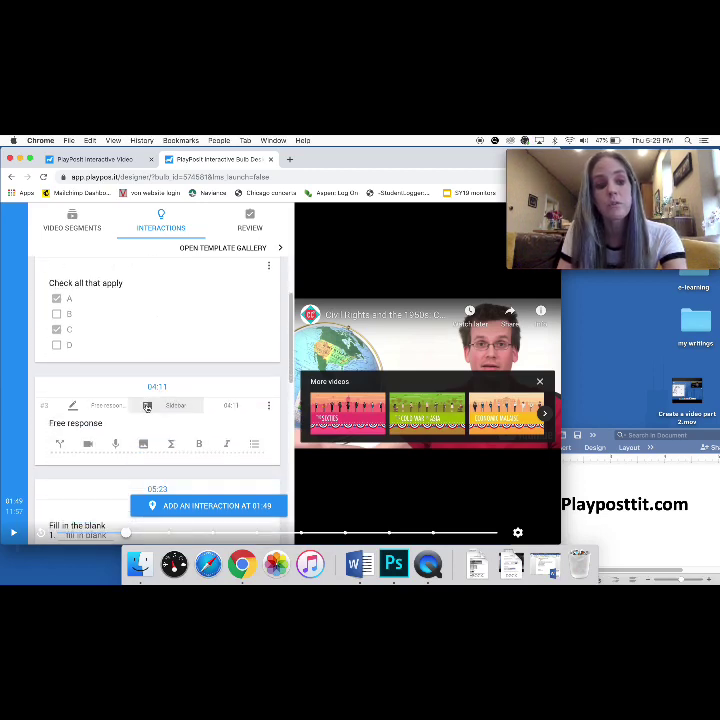
scroll(147, 407, "down", 5)
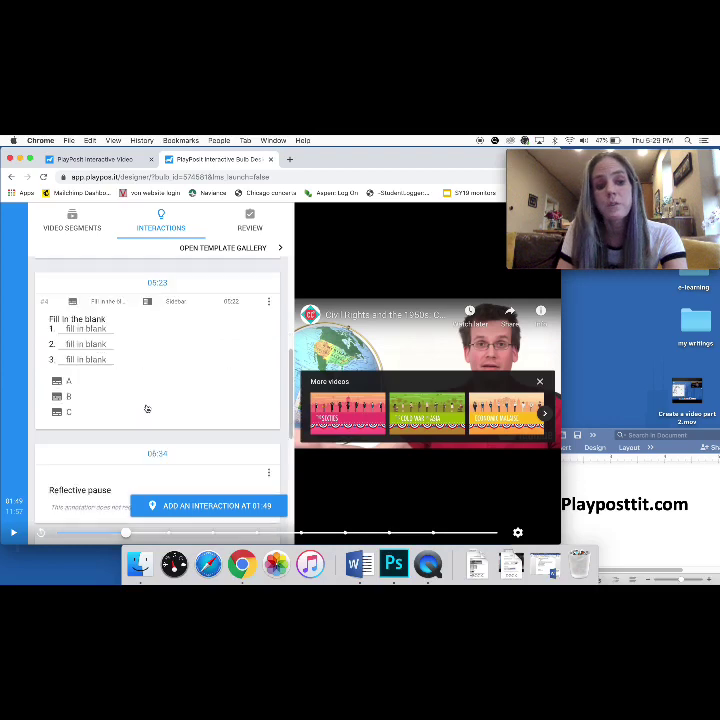
scroll(150, 410, "down", 3)
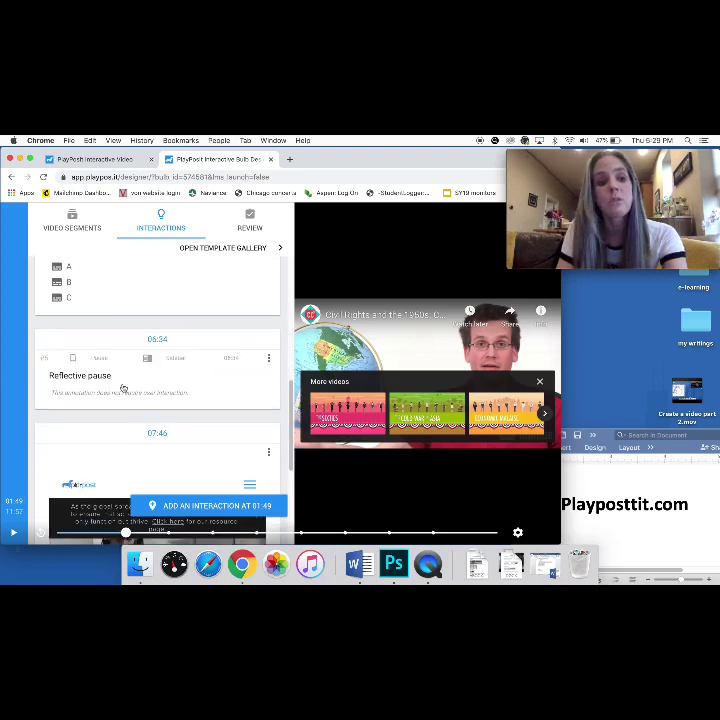
scroll(165, 435, "down", 10)
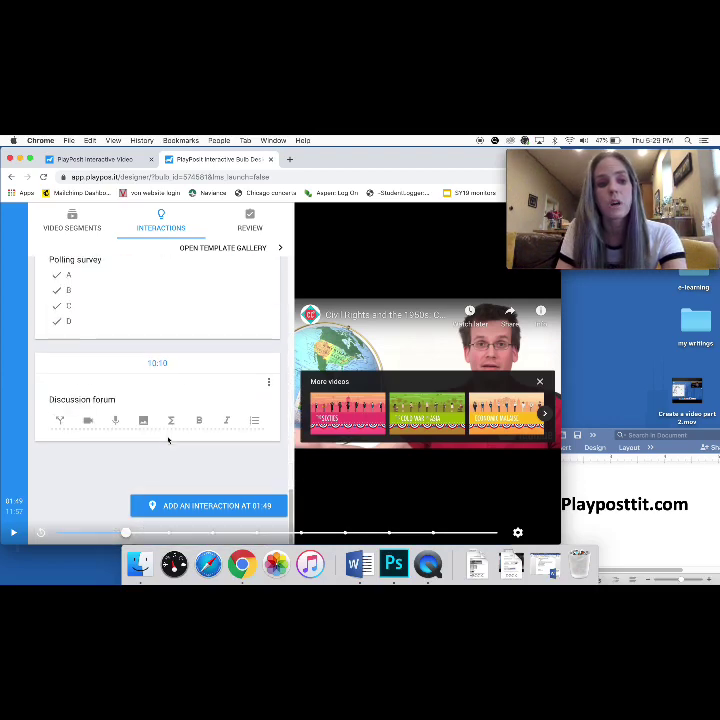
scroll(196, 328, "up", 1)
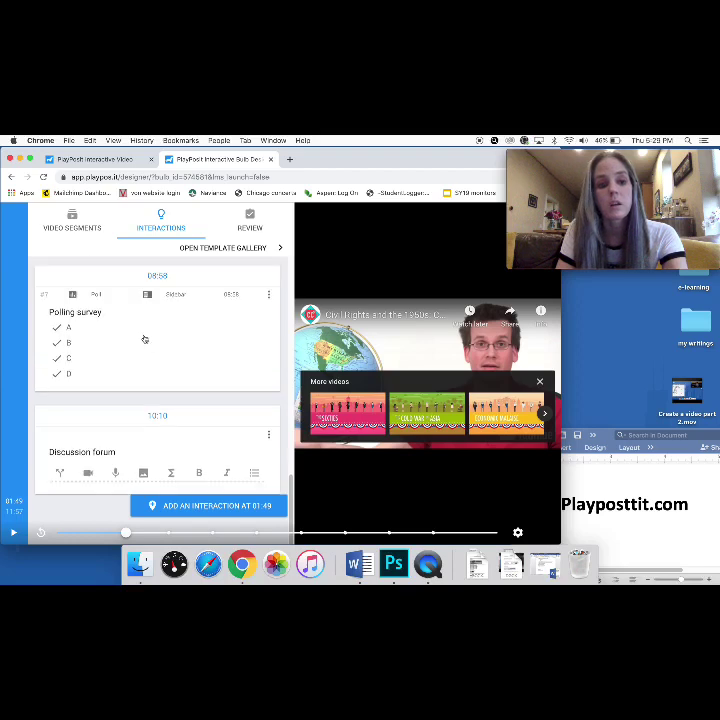
scroll(144, 340, "down", 1)
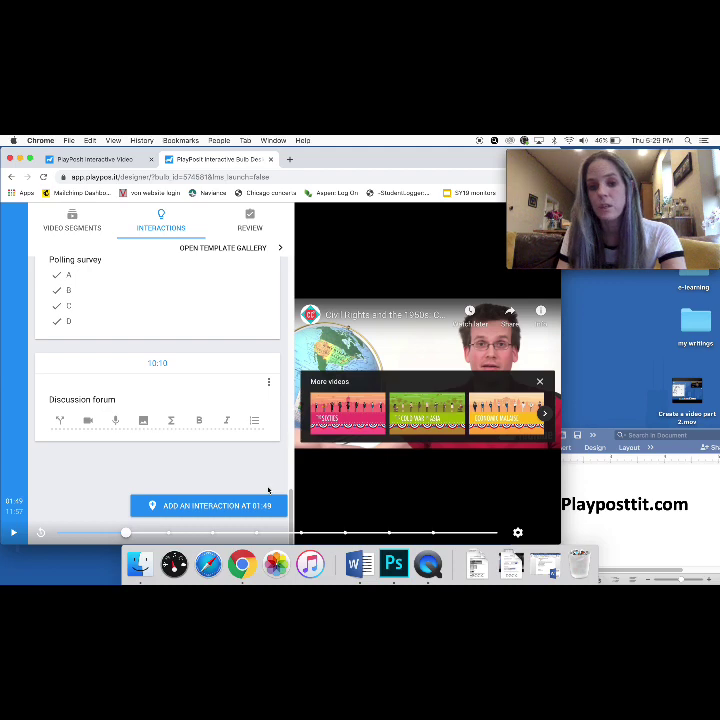
scroll(268, 480, "up", 10)
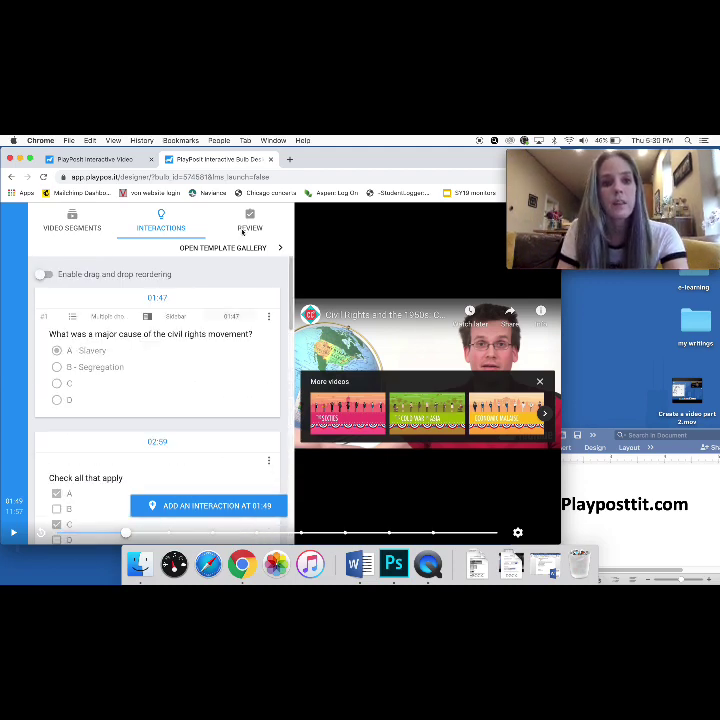
Step: Save the bulb from its review settings, exit to My Bulbs, and show the available actions for the Civil Rights bulb
left_click(253, 225)
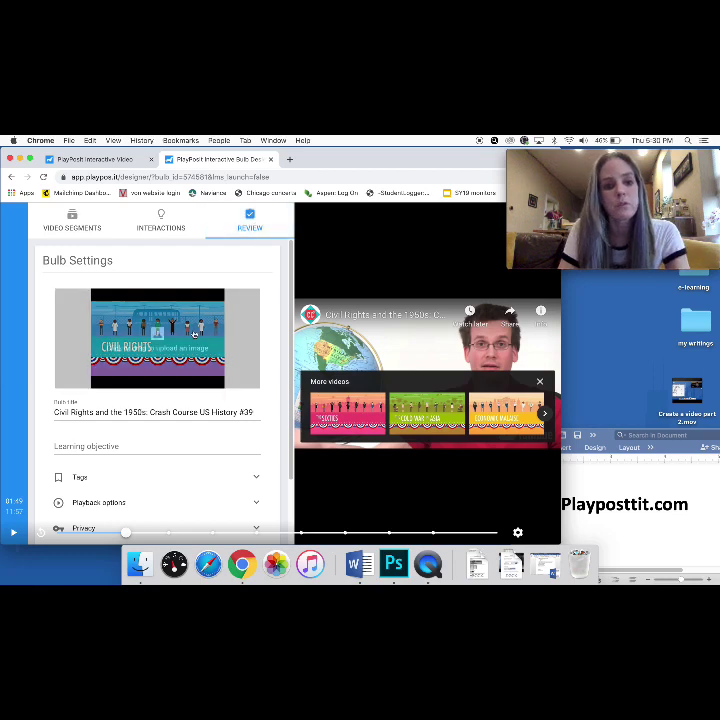
scroll(193, 334, "down", 5)
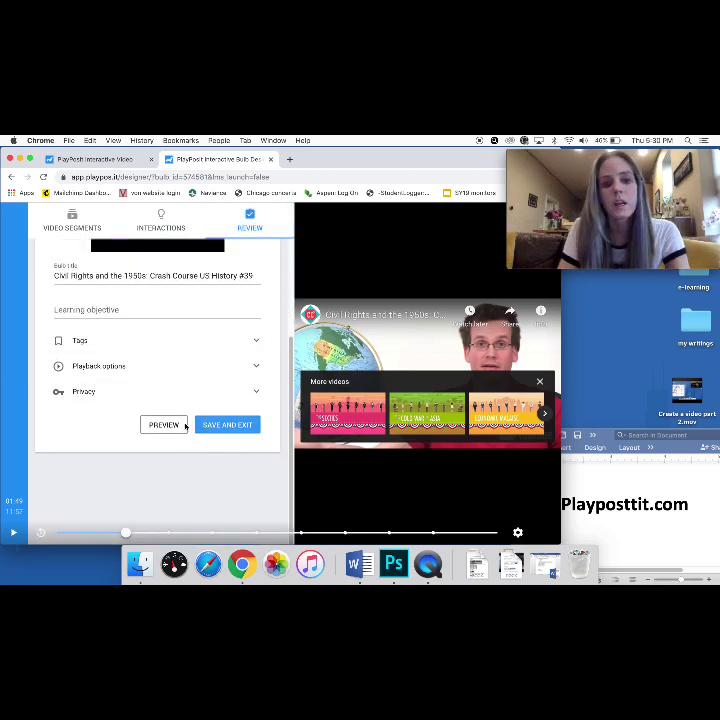
left_click(237, 428)
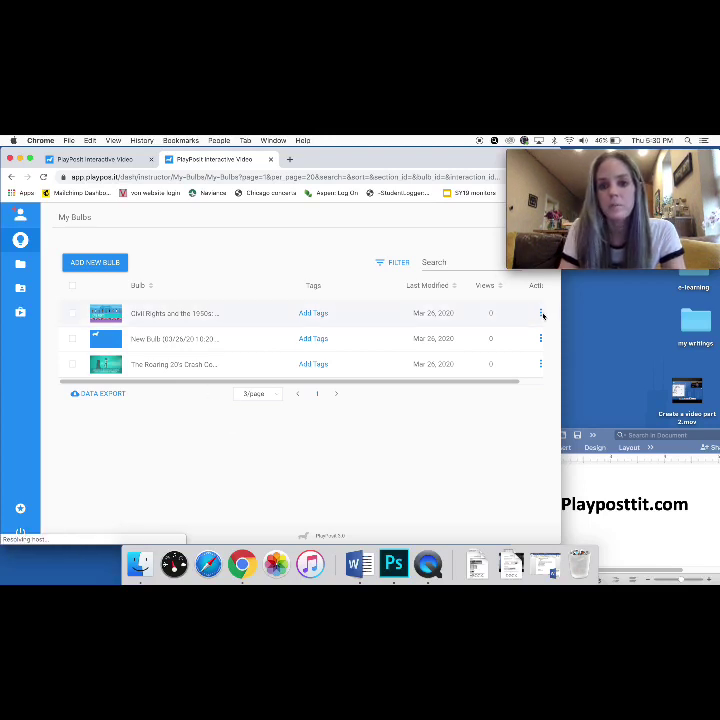
scroll(495, 311, "right", 2)
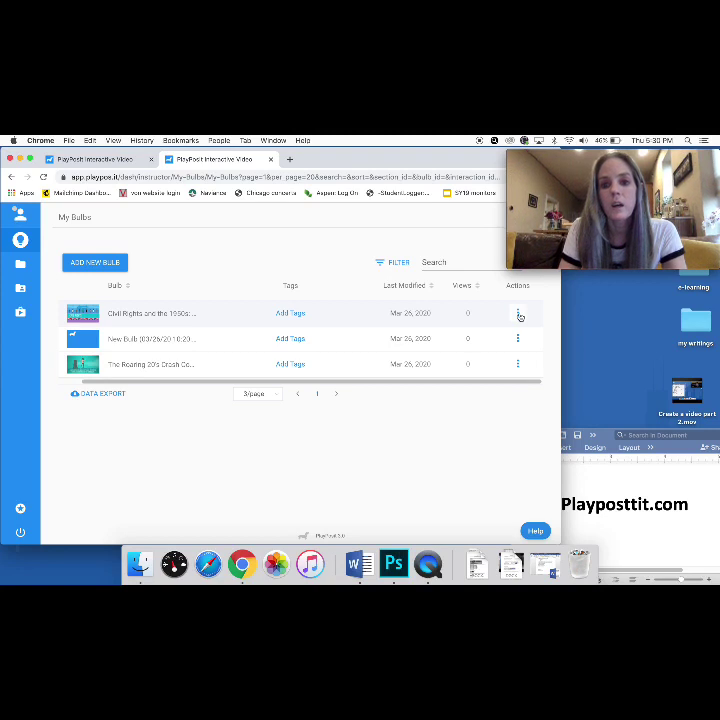
left_click(518, 315)
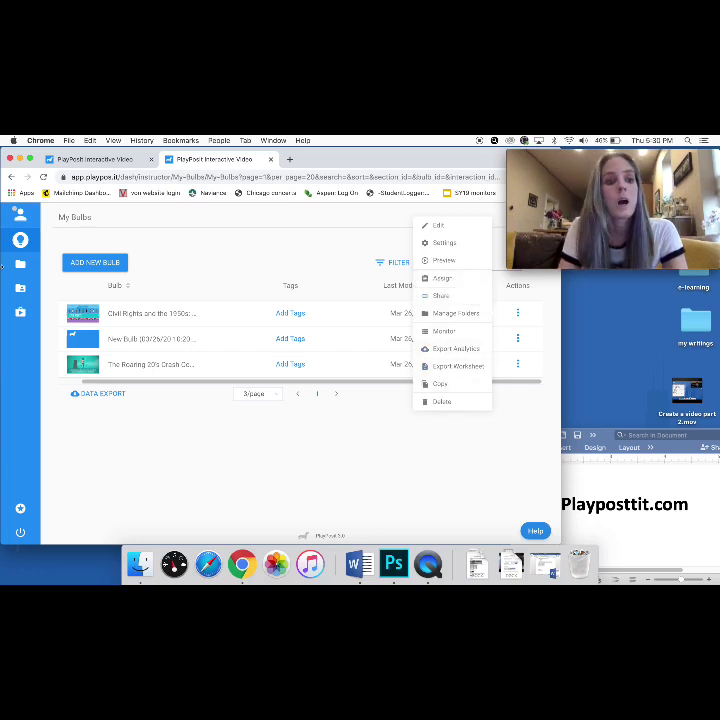
Step: Create a first class named "Period 2 Us History" in Classes and save it
mouse_move(16, 285)
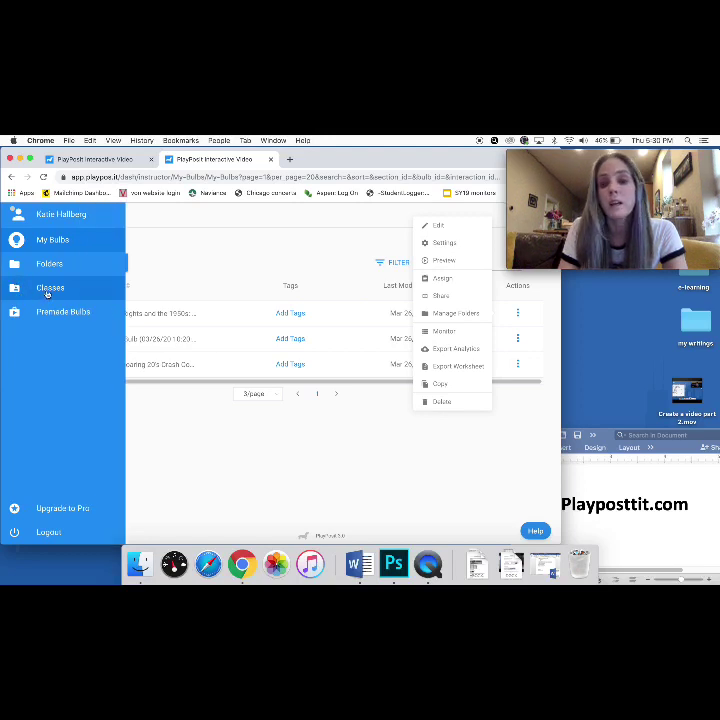
left_click(46, 289)
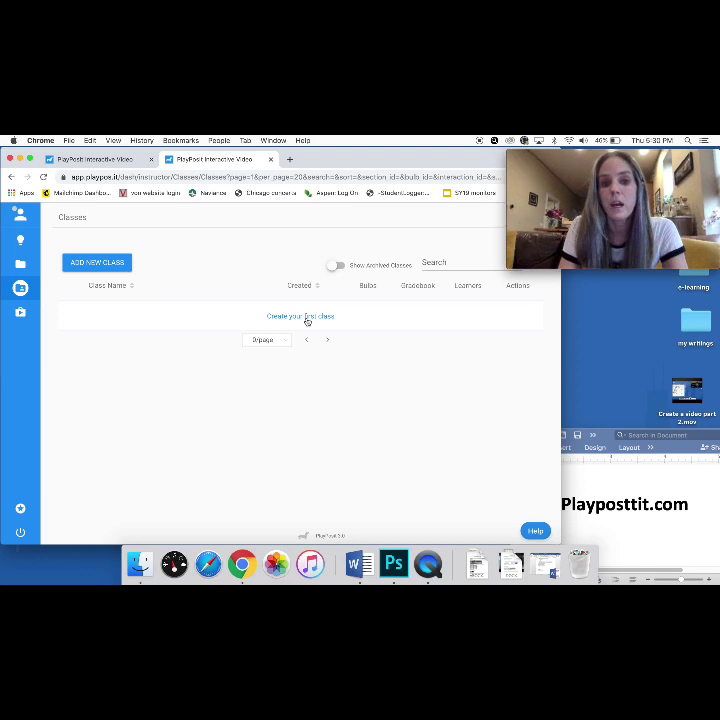
left_click(307, 320)
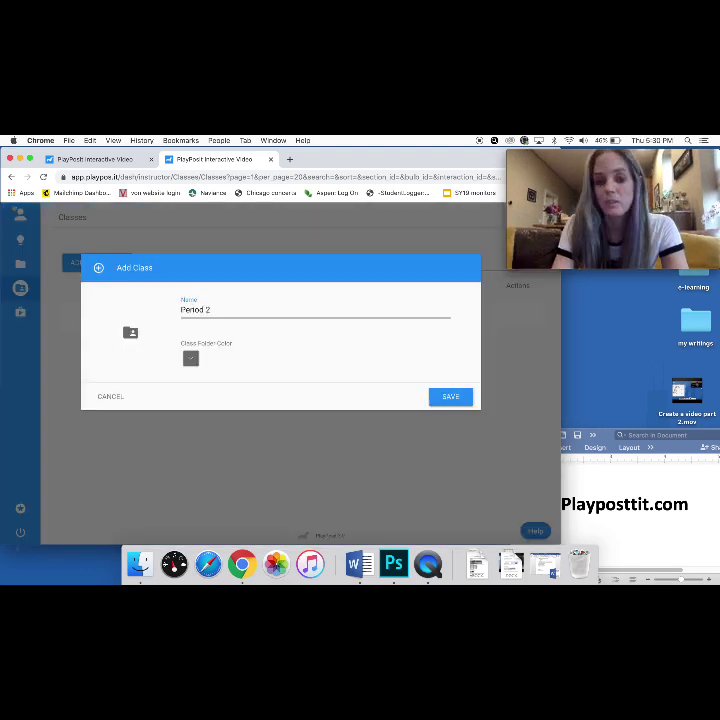
type("Us History")
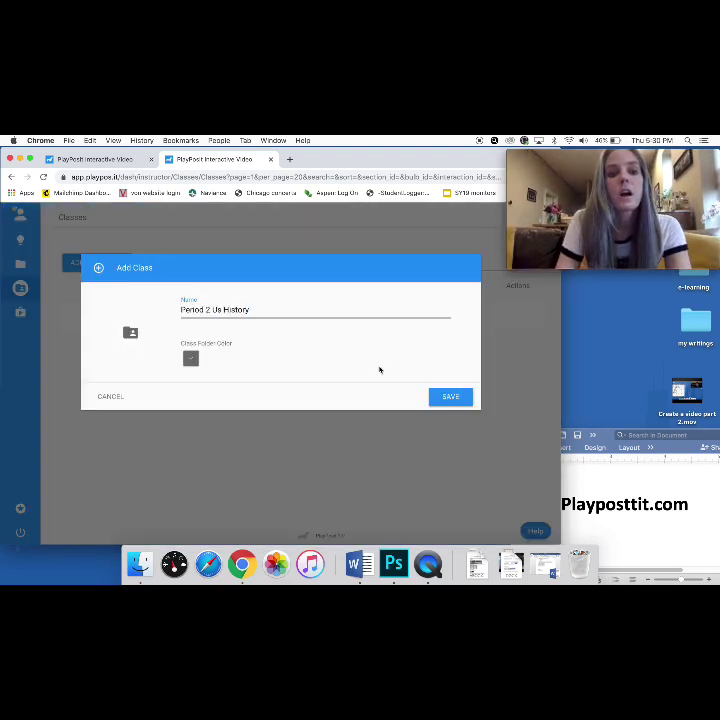
left_click(464, 401)
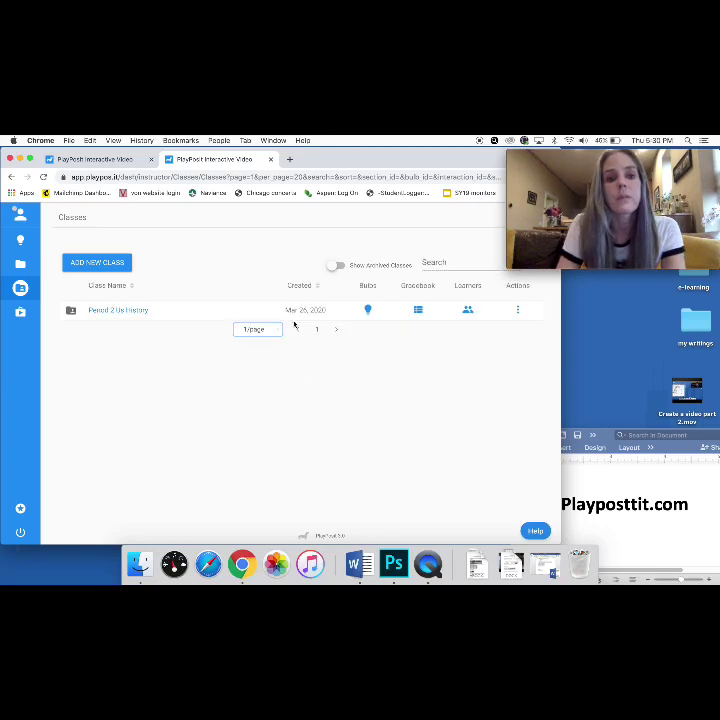